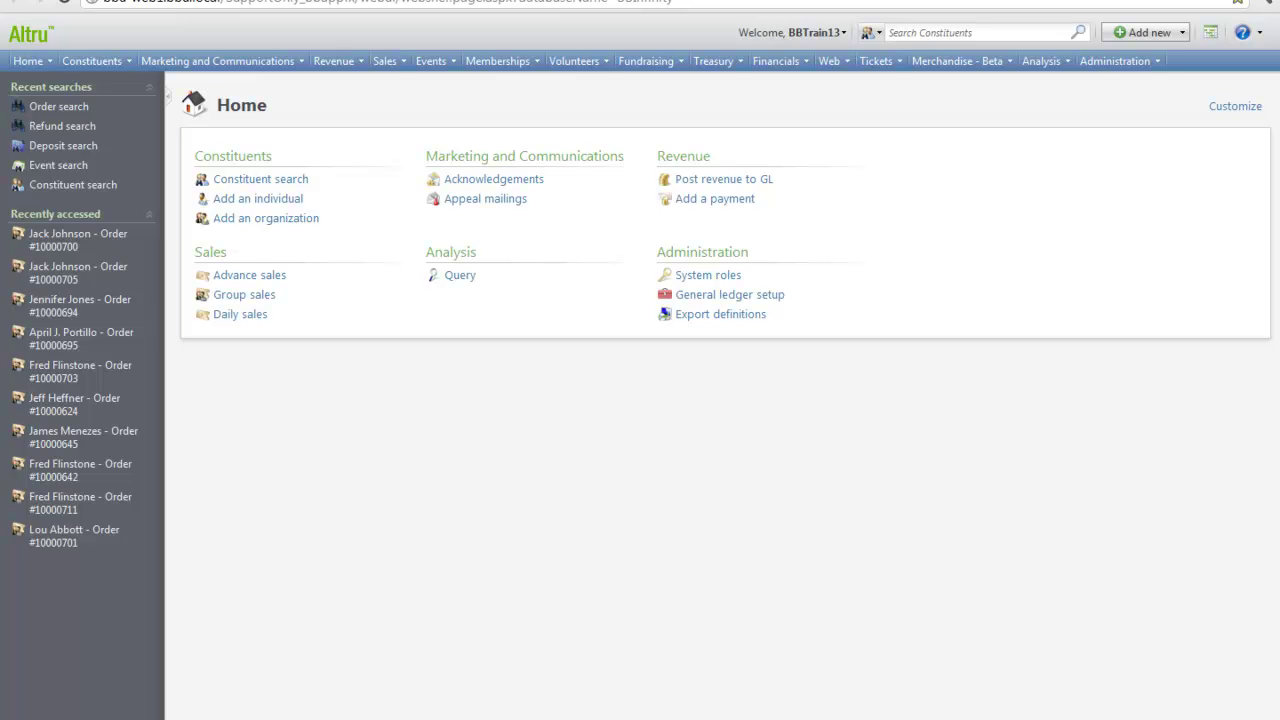
- Edit the Constituent Batch Basic template from Batch templates, review its fields and defaults, and save it
click(1095, 70)
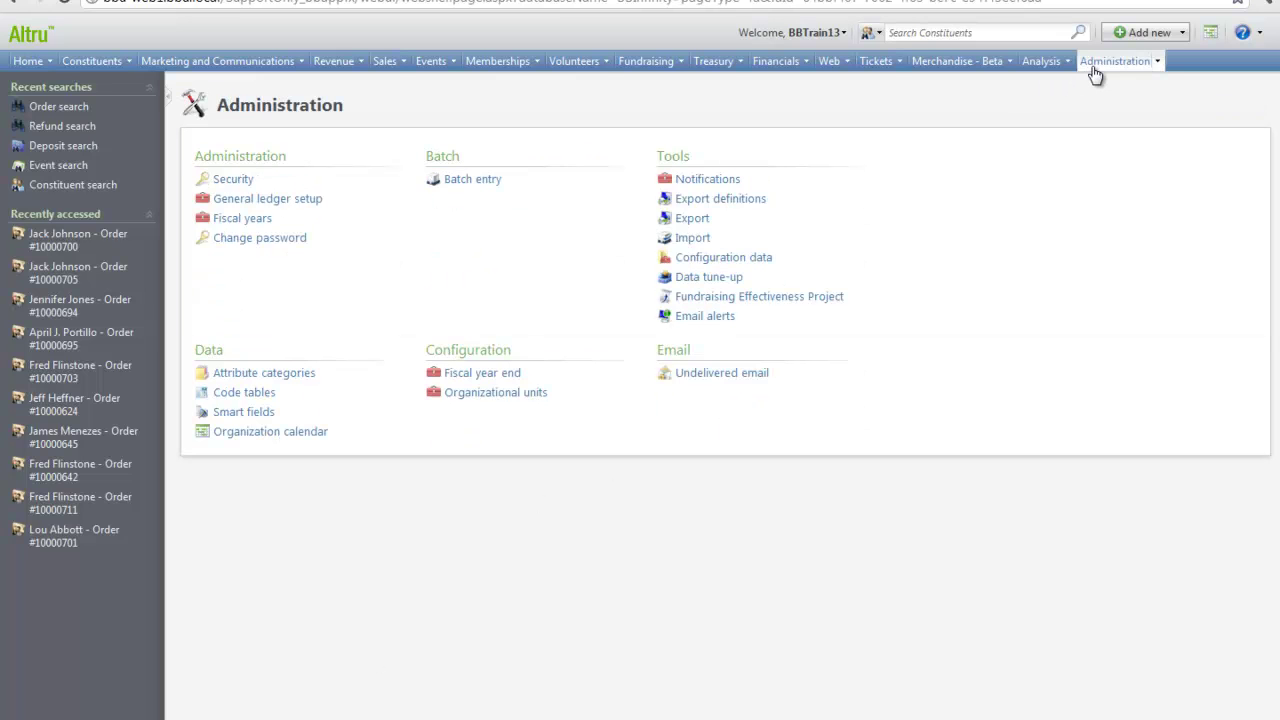
click(482, 180)
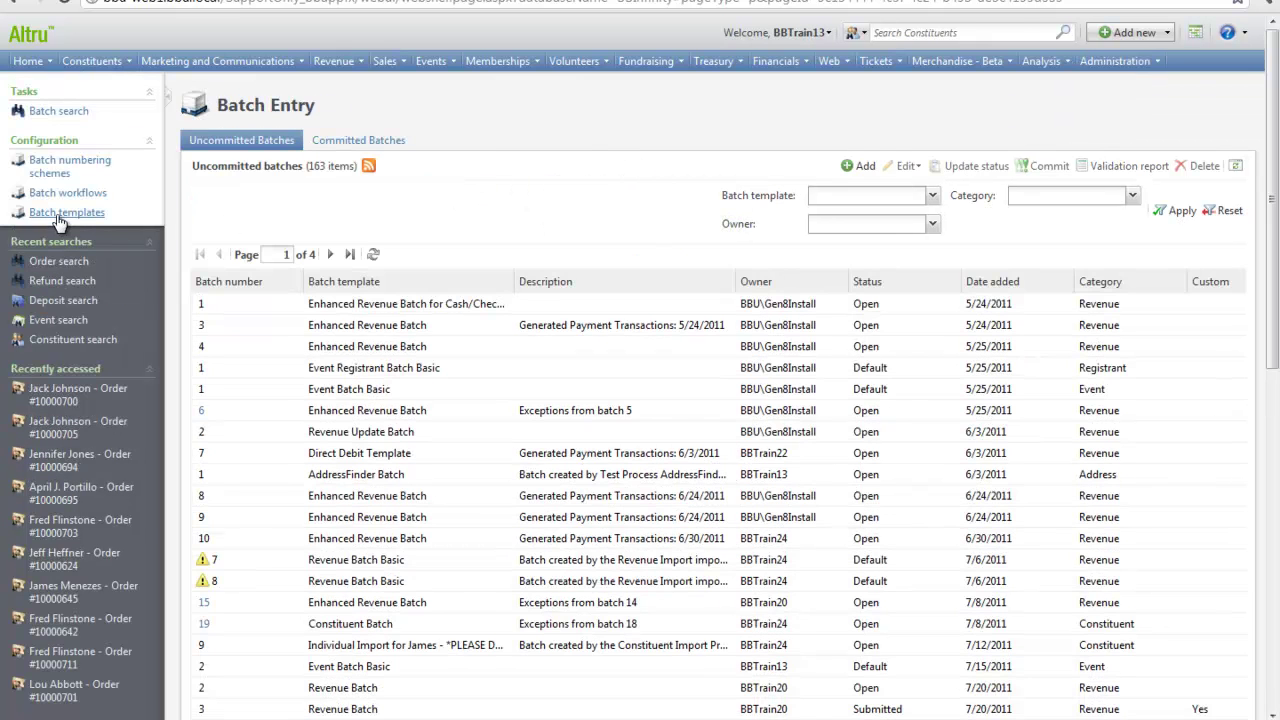
click(57, 214)
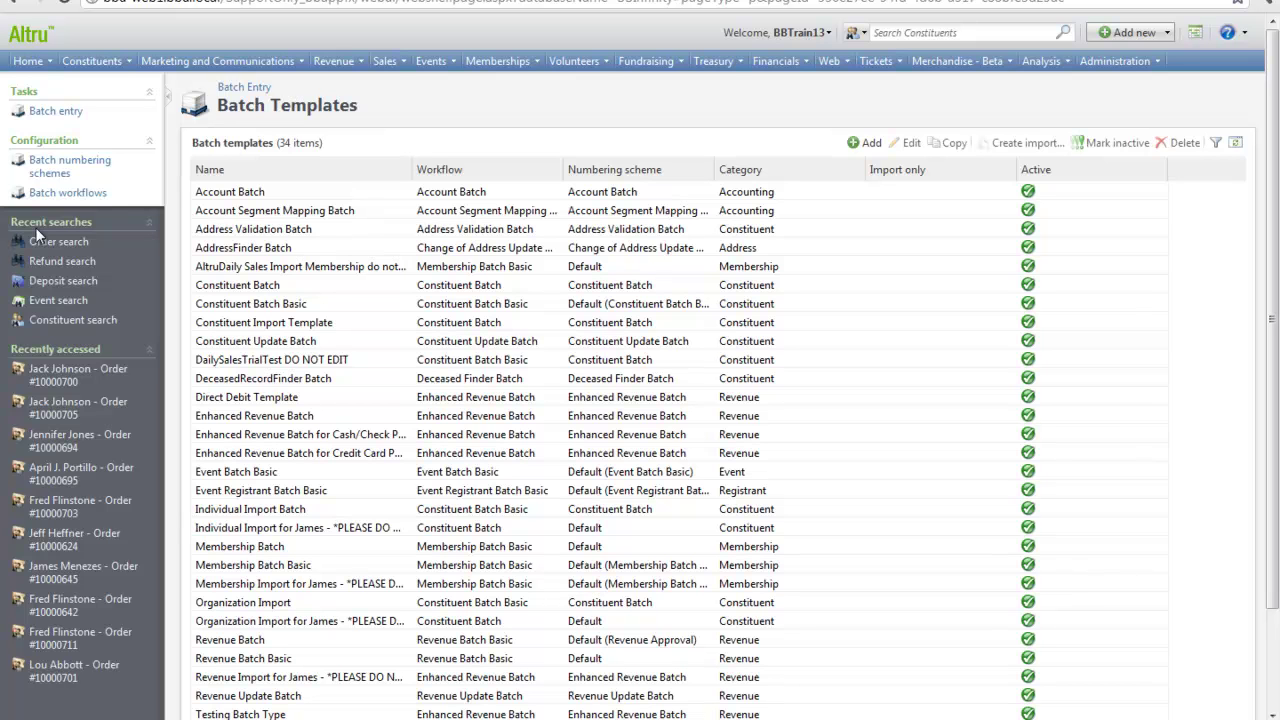
click(453, 309)
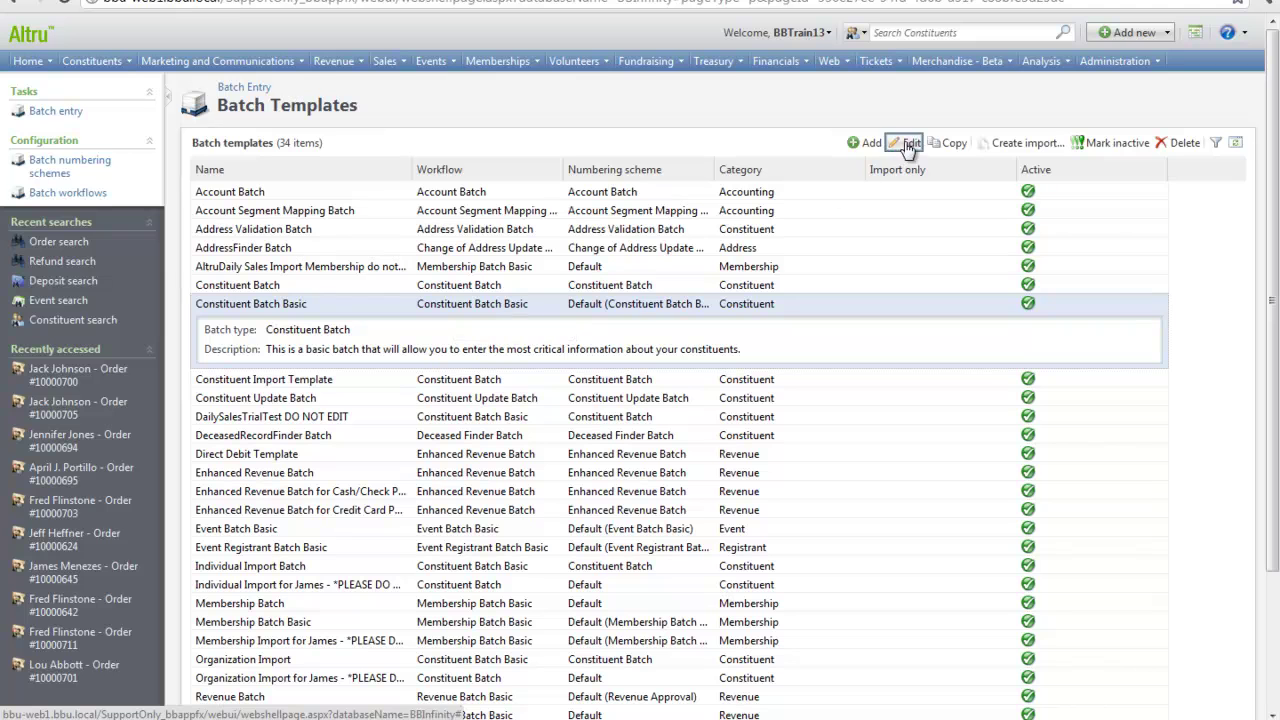
click(908, 145)
click(433, 178)
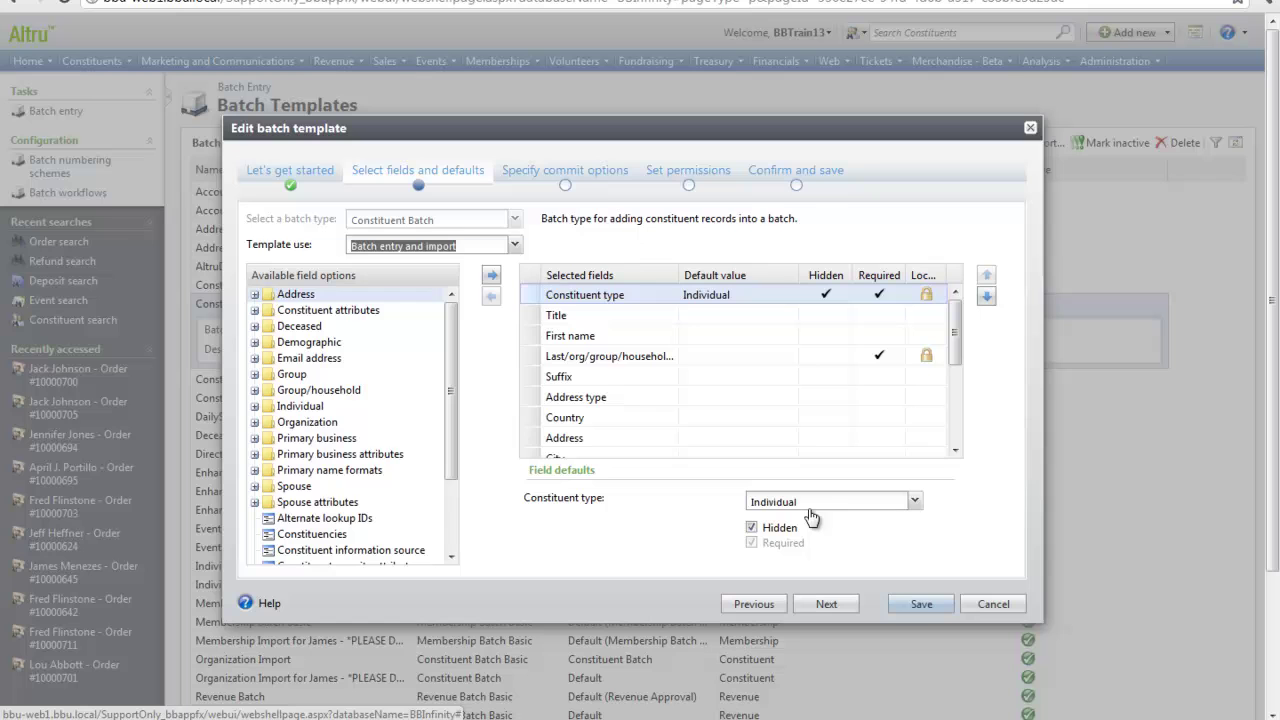
click(921, 605)
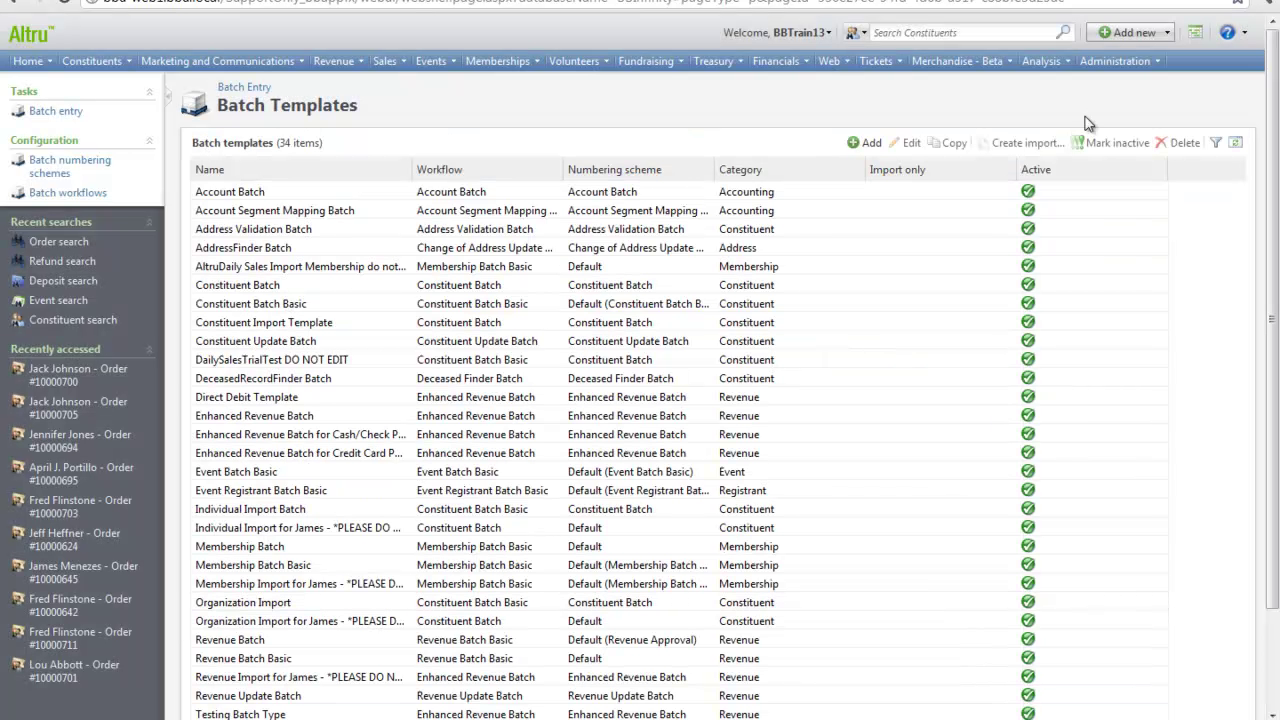
- Start generating an import header file from the Import page, based on Constituent Batch Basic
click(1106, 62)
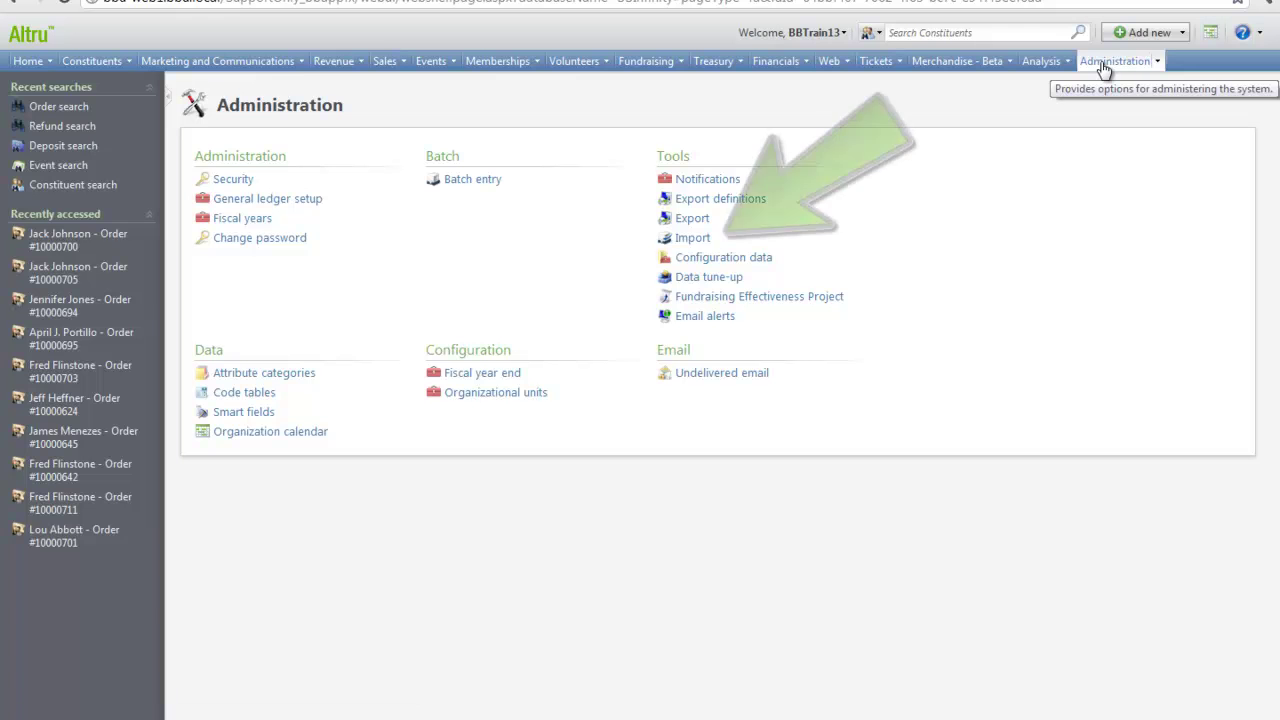
click(692, 238)
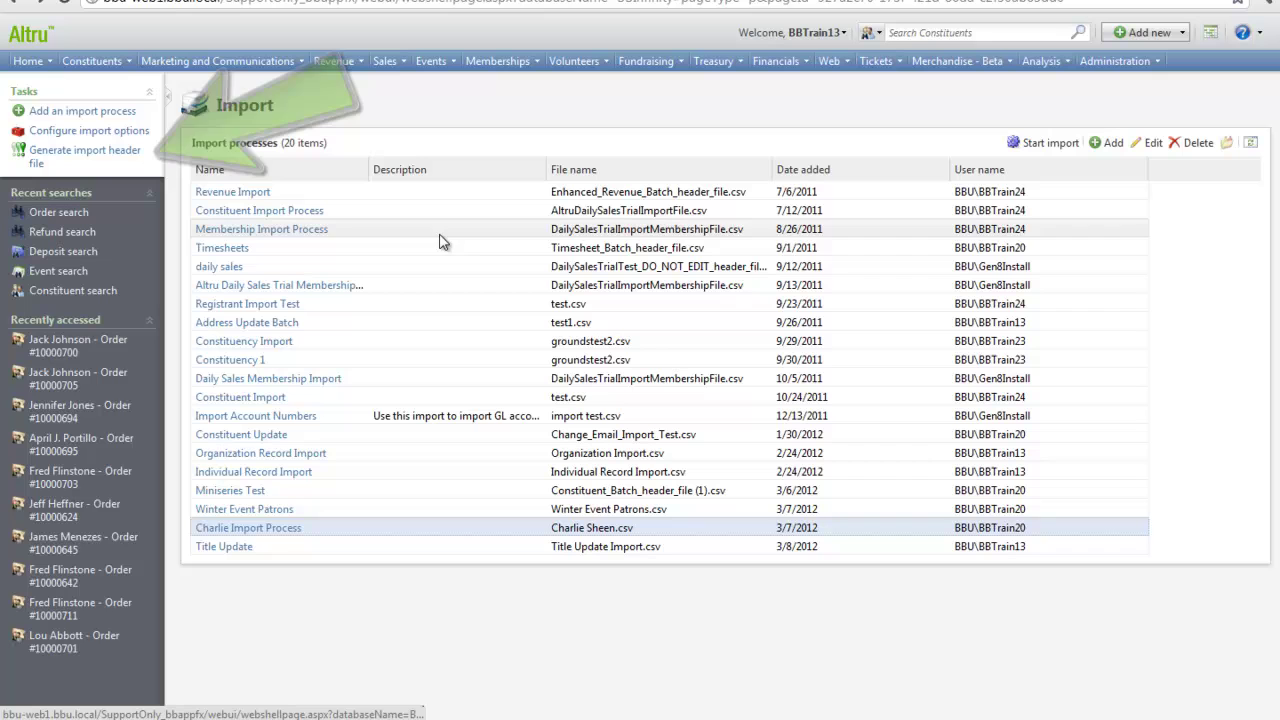
click(84, 163)
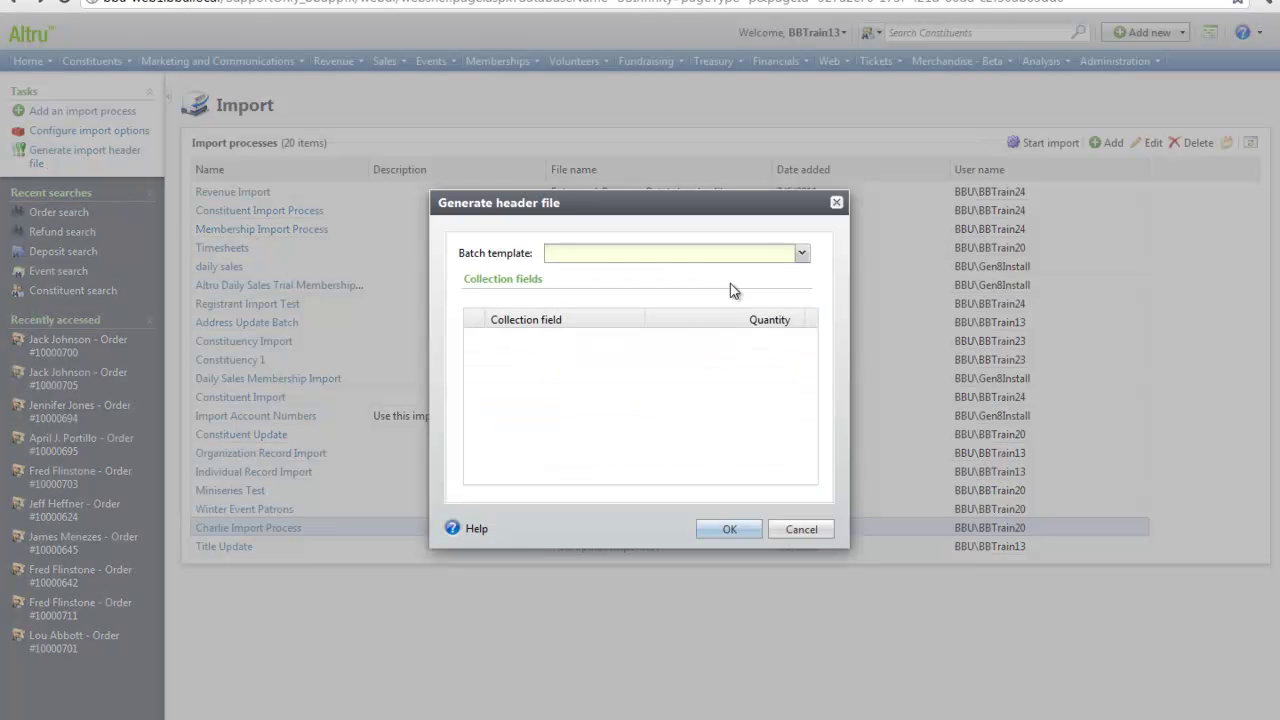
click(801, 254)
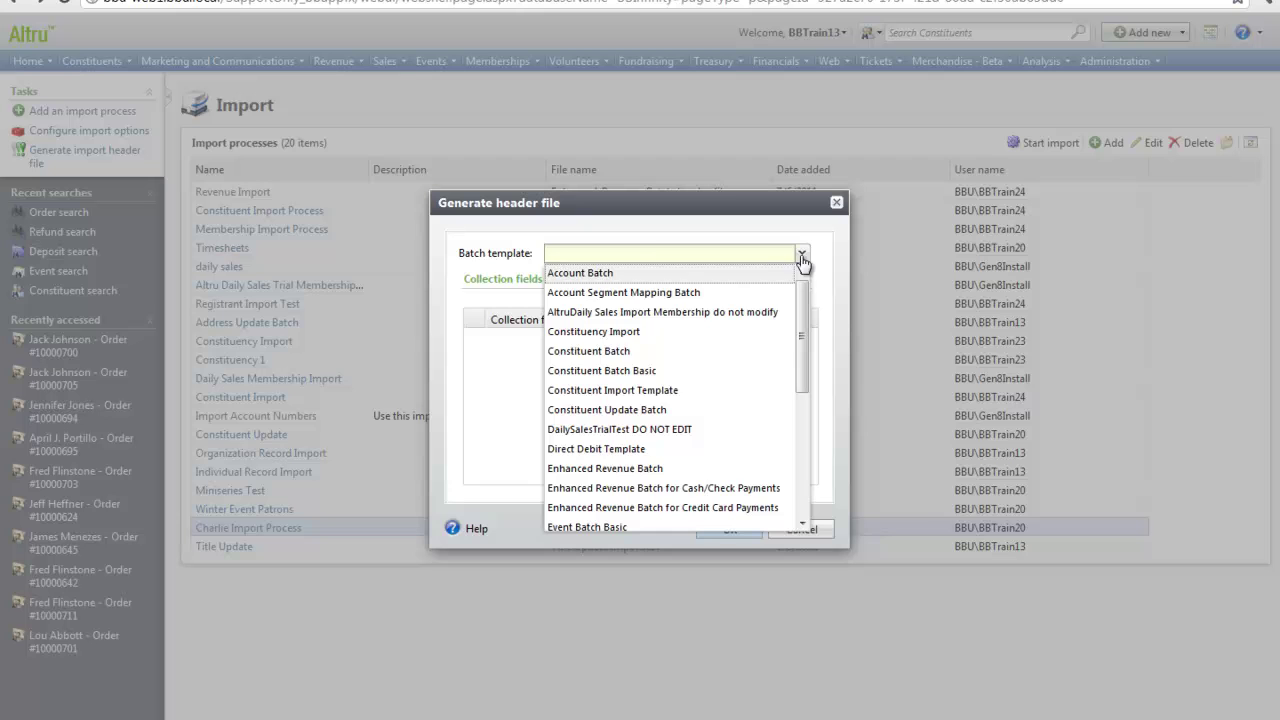
click(664, 370)
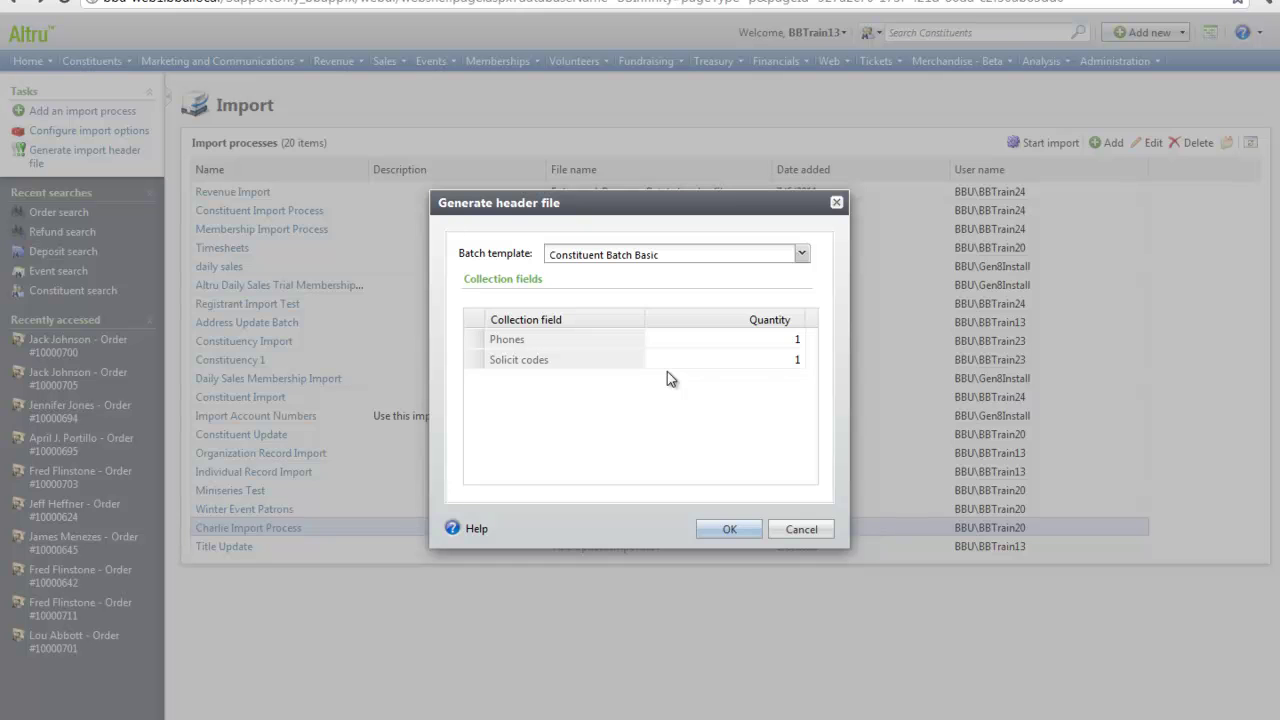
- Set the Phones quantity to 3 and generate the header CSV download
click(798, 340)
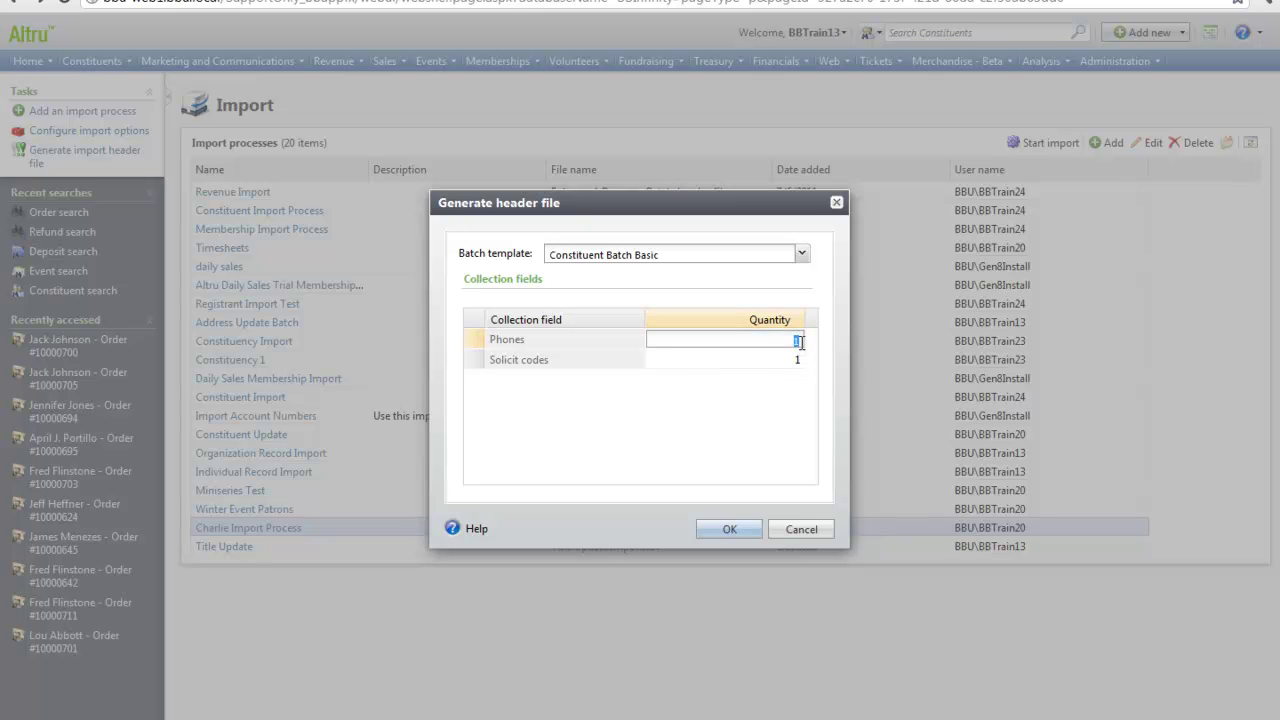
text(3)
click(818, 346)
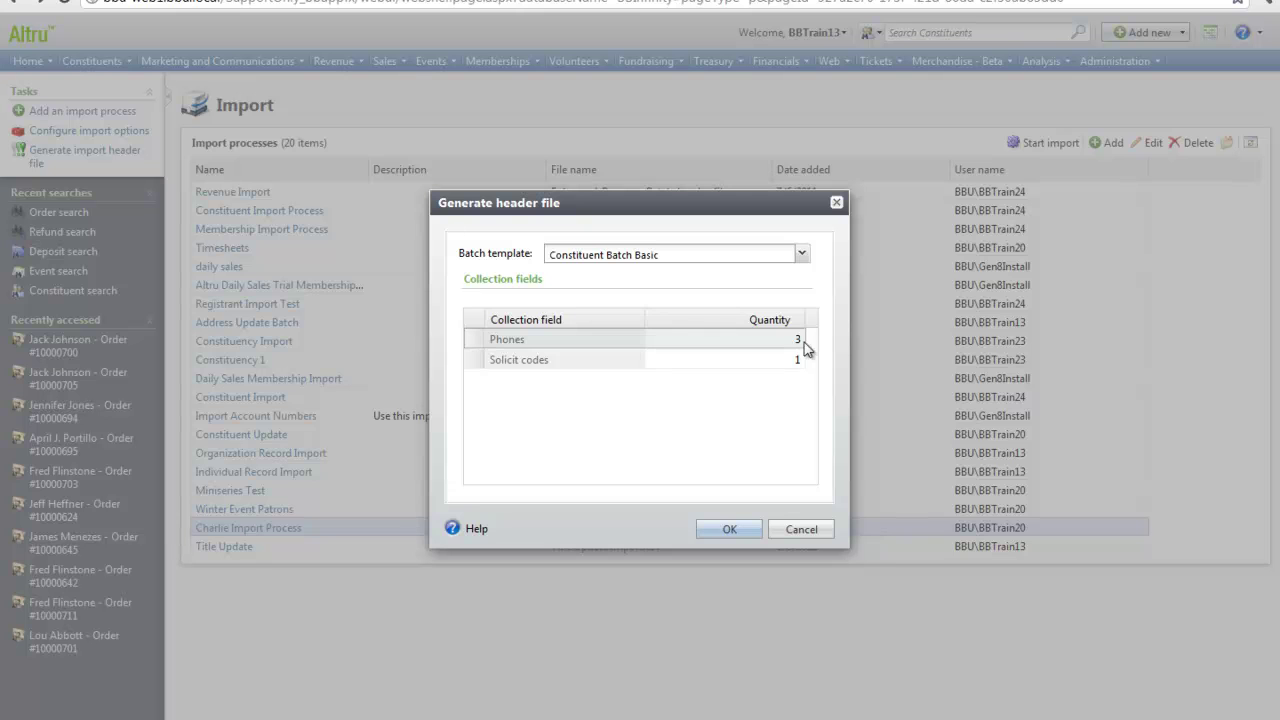
click(798, 340)
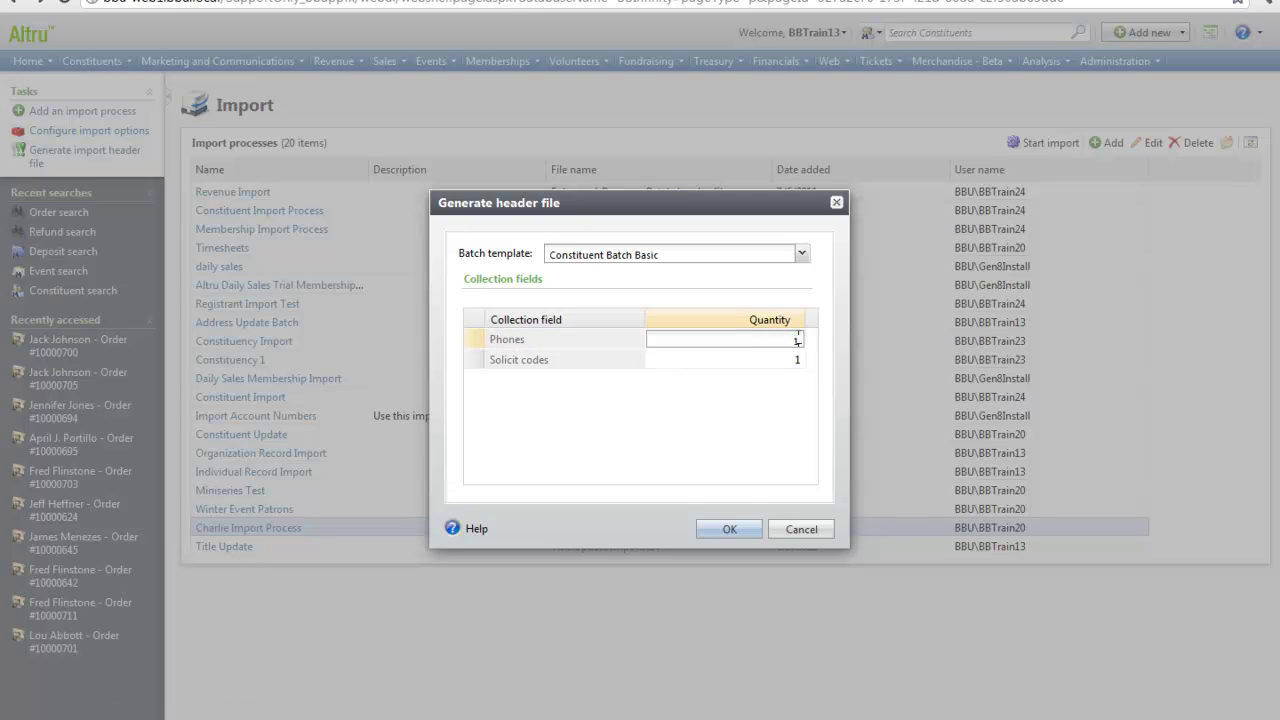
click(731, 533)
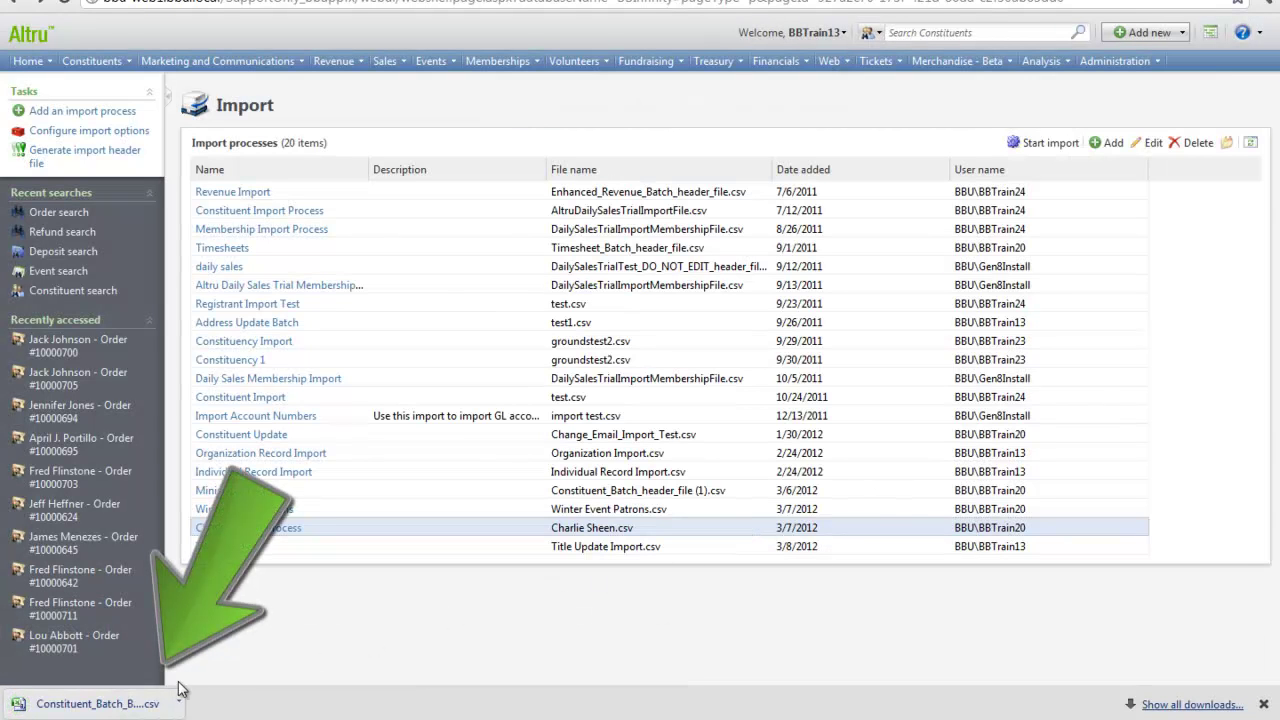
- Open the downloaded Constituent Batch Basic header CSV from the browser's download bar
click(85, 706)
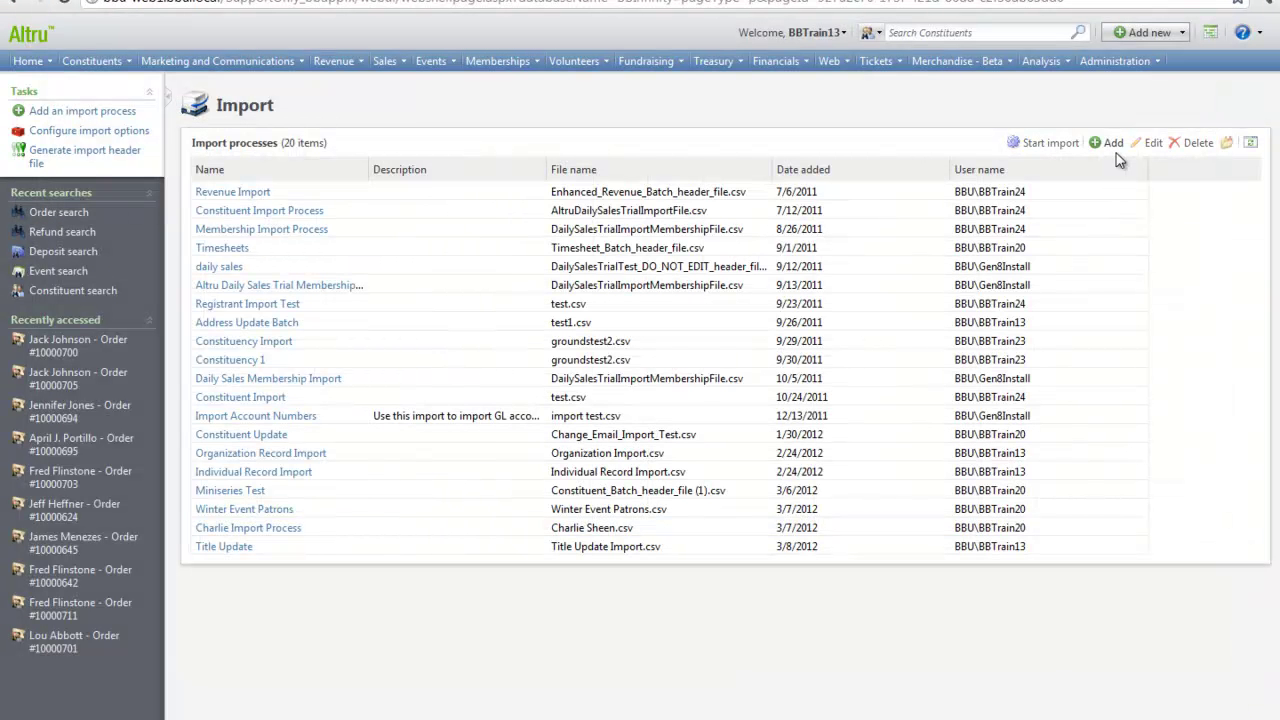
- Add import process 'Constituent Batch Basic-NEW' loading Import Basics Import File.csv from a local file
click(1113, 143)
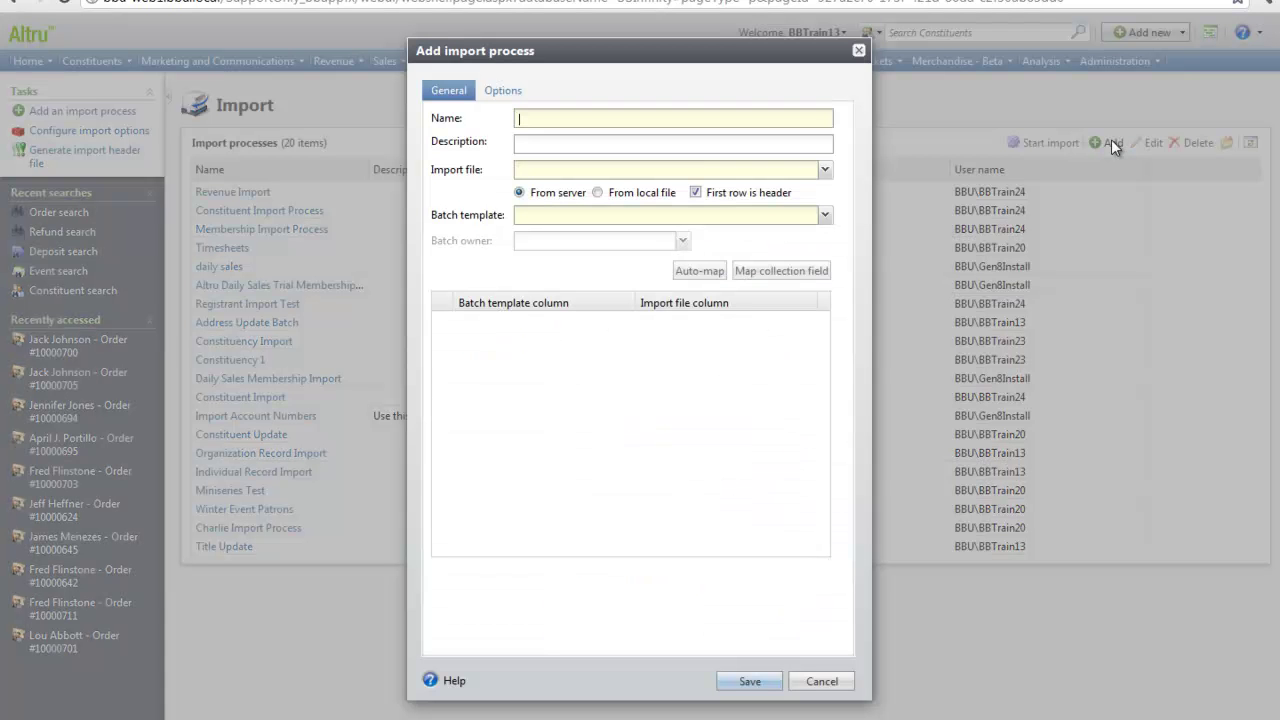
text(Constituent Batch Basic-NEW)
click(600, 193)
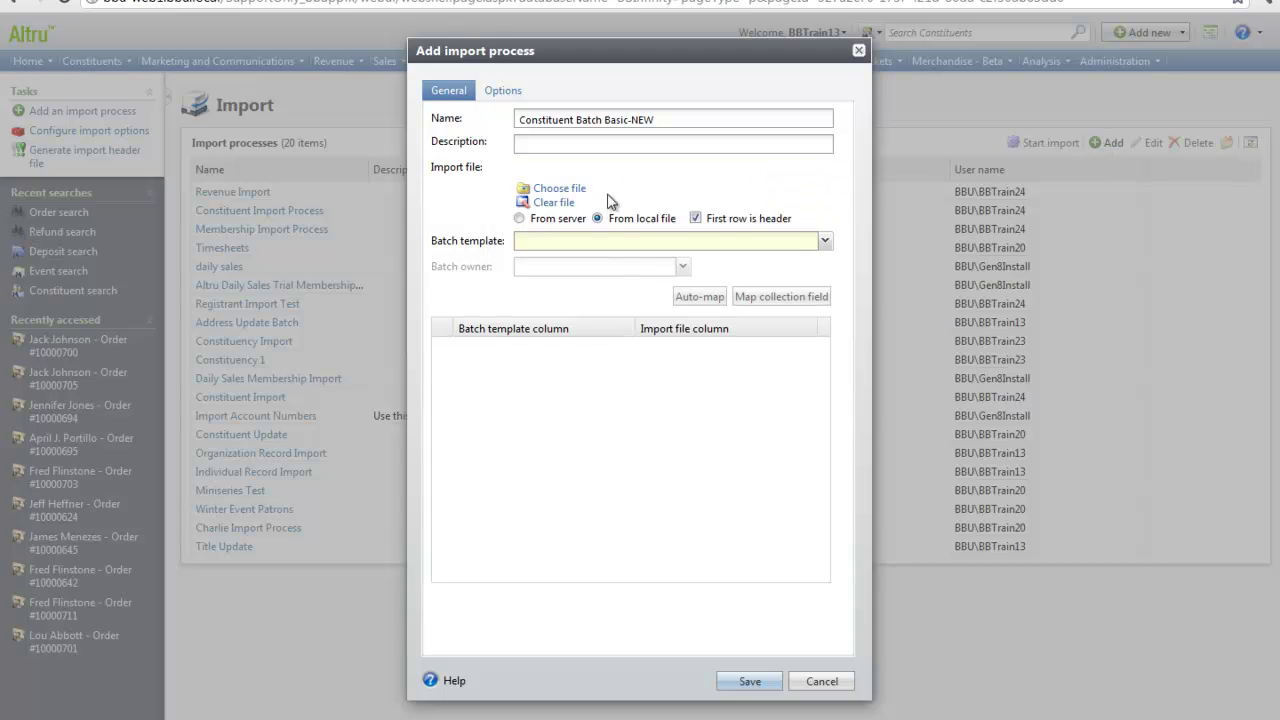
click(562, 190)
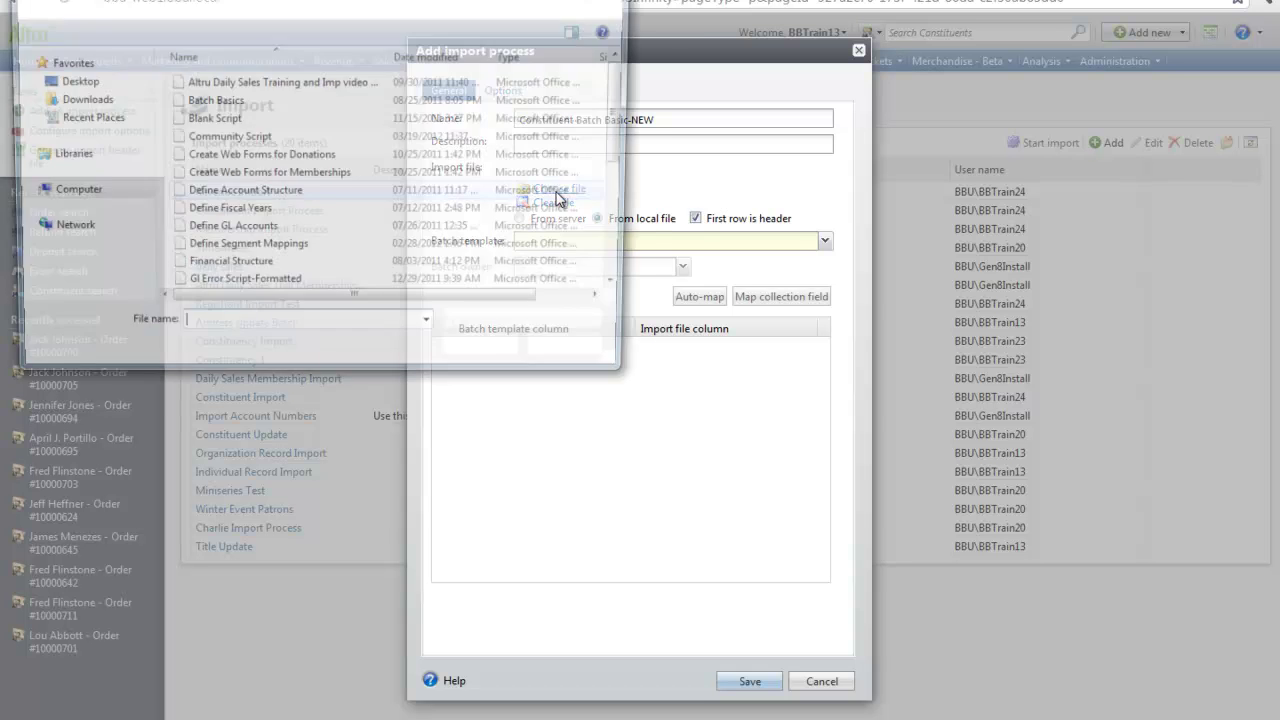
click(482, 360)
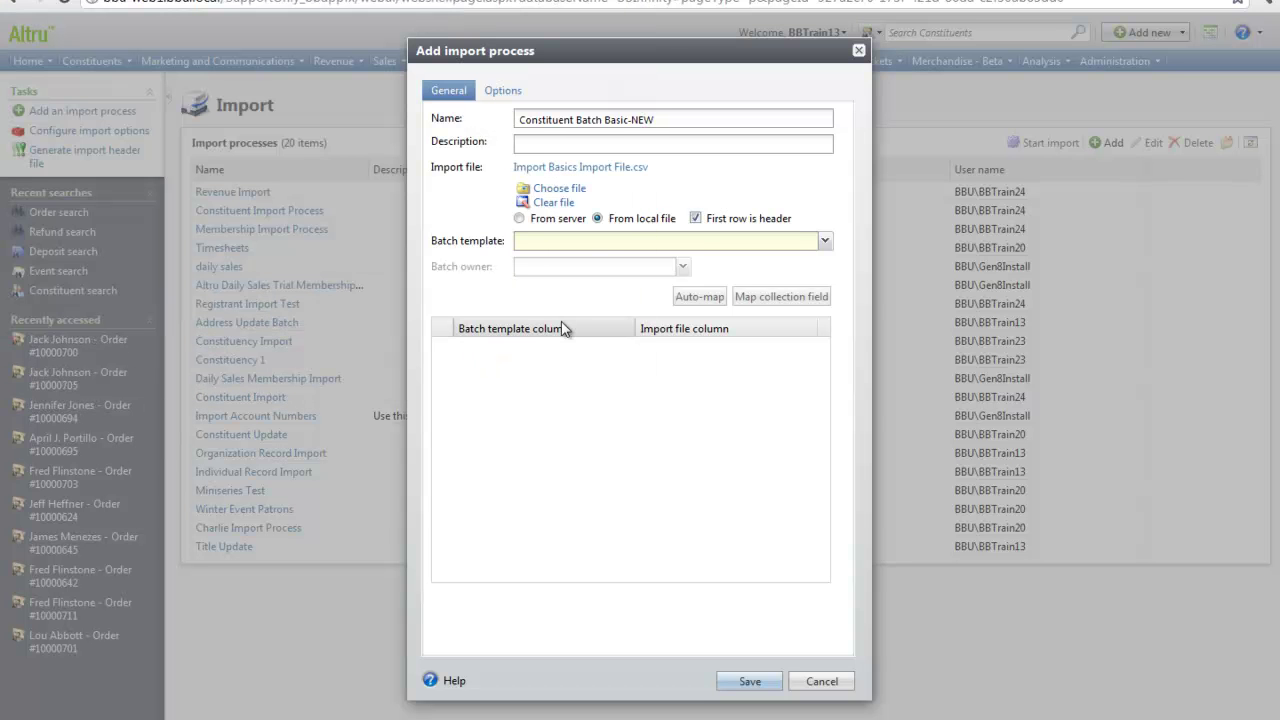
- Use the Constituent Batch Basic template, auto-map columns, verify household name mapping, and view Options
click(826, 243)
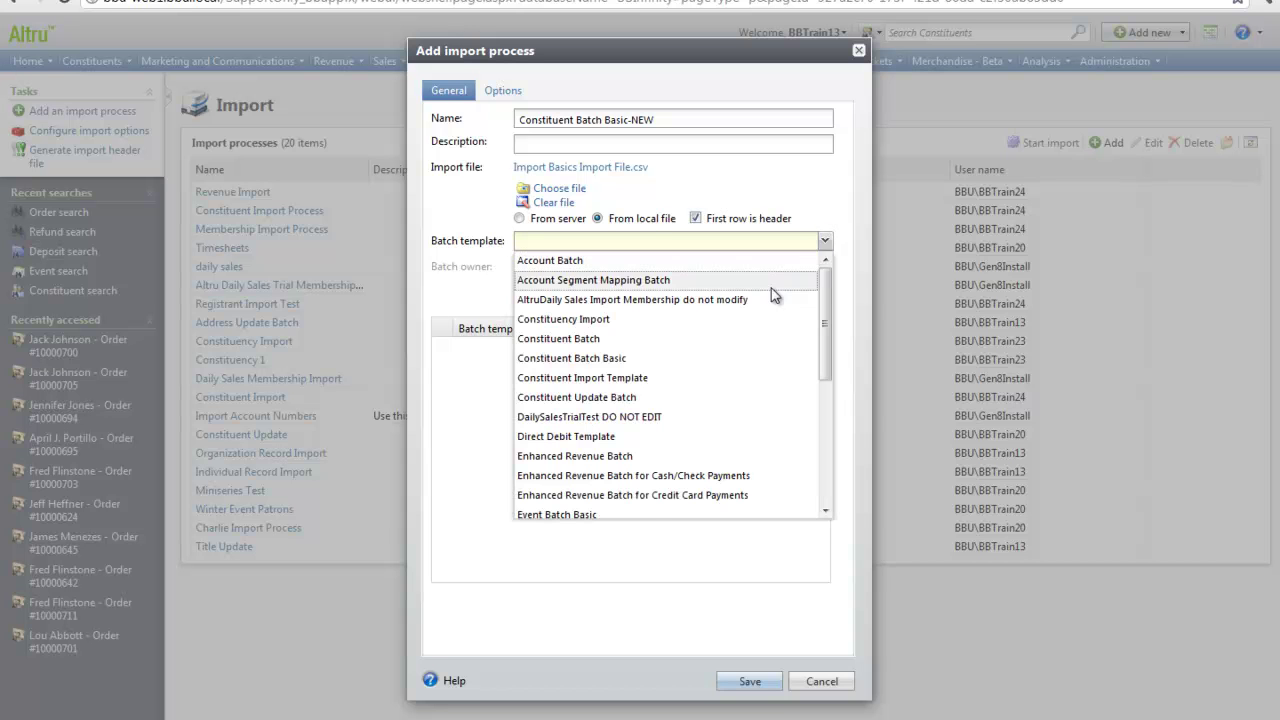
click(658, 365)
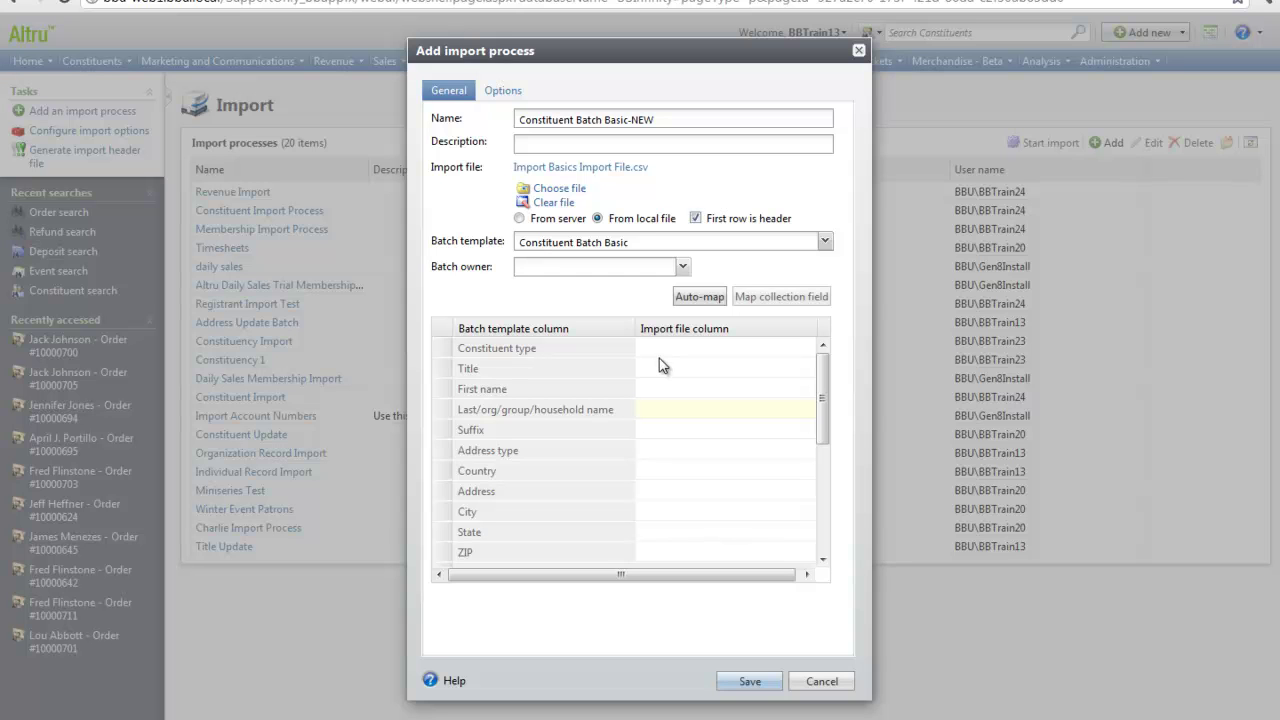
click(698, 300)
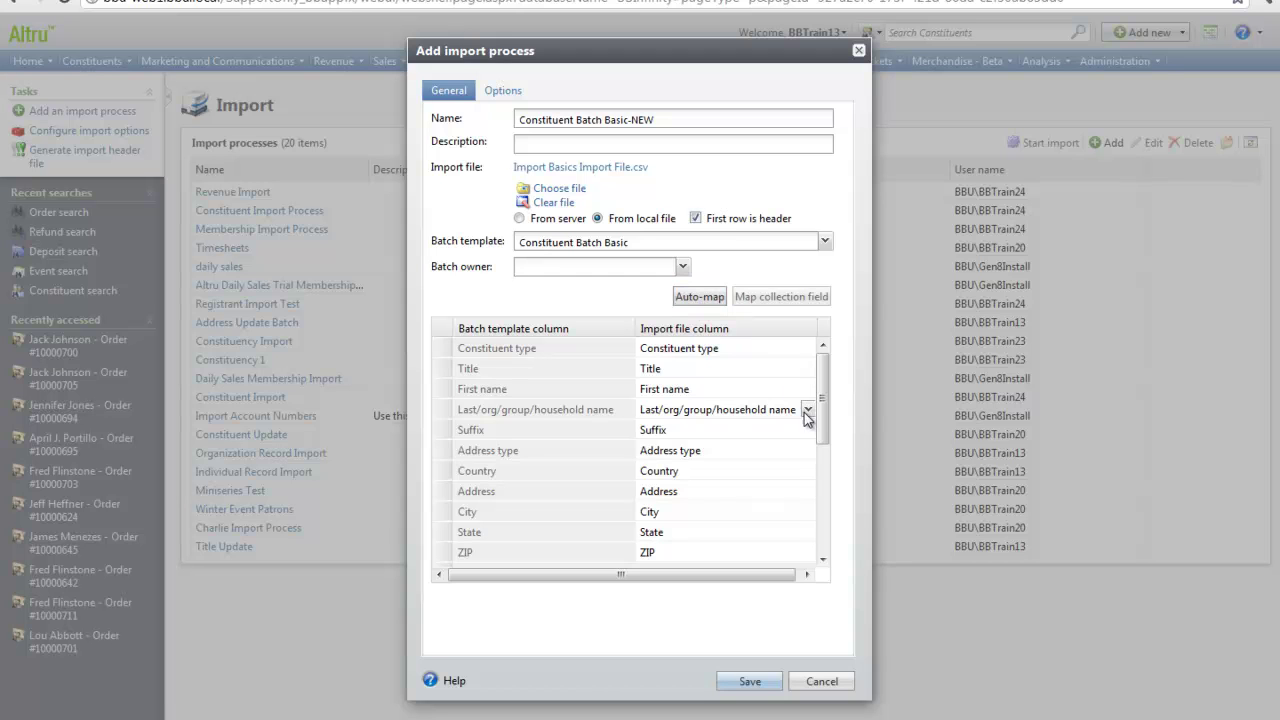
click(806, 410)
click(805, 413)
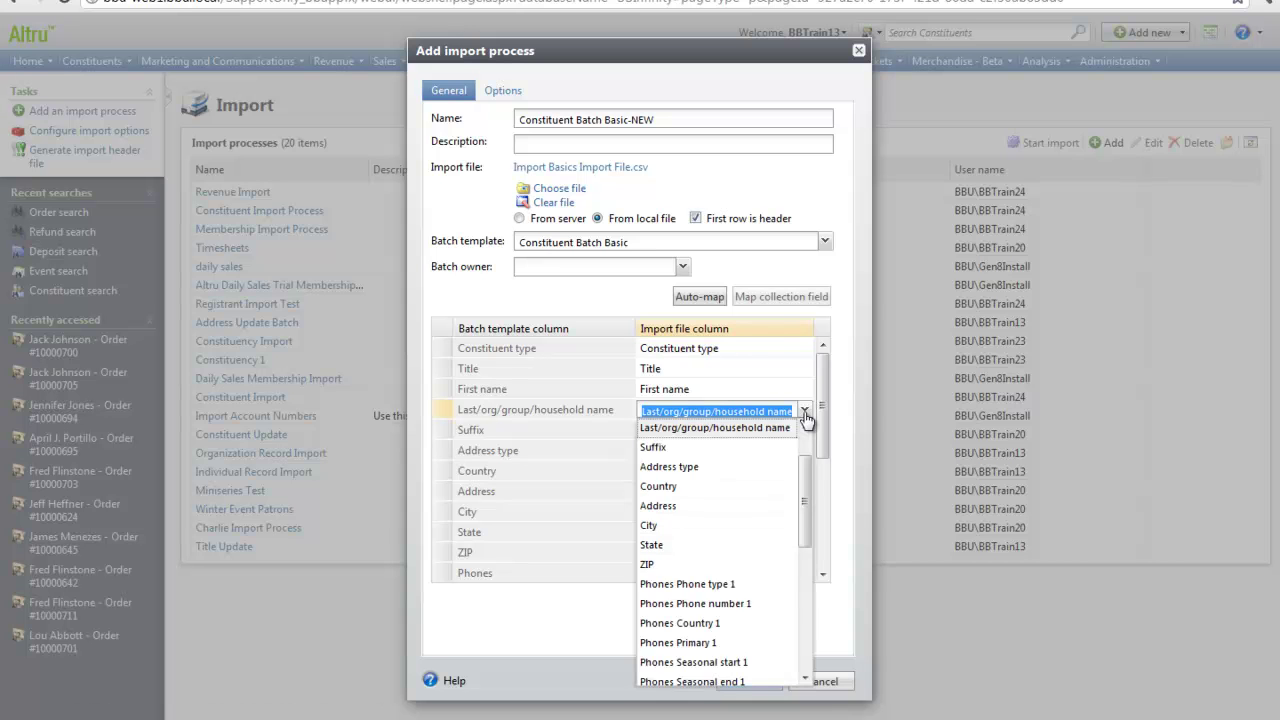
click(806, 418)
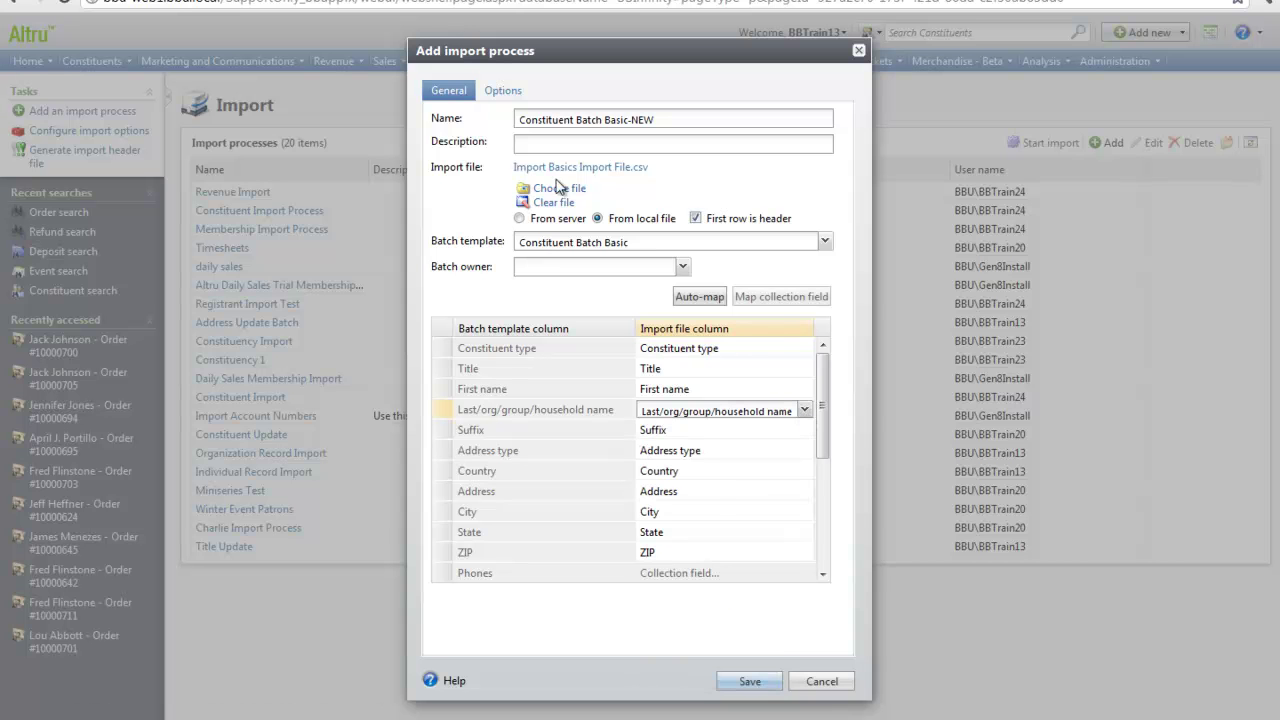
click(500, 91)
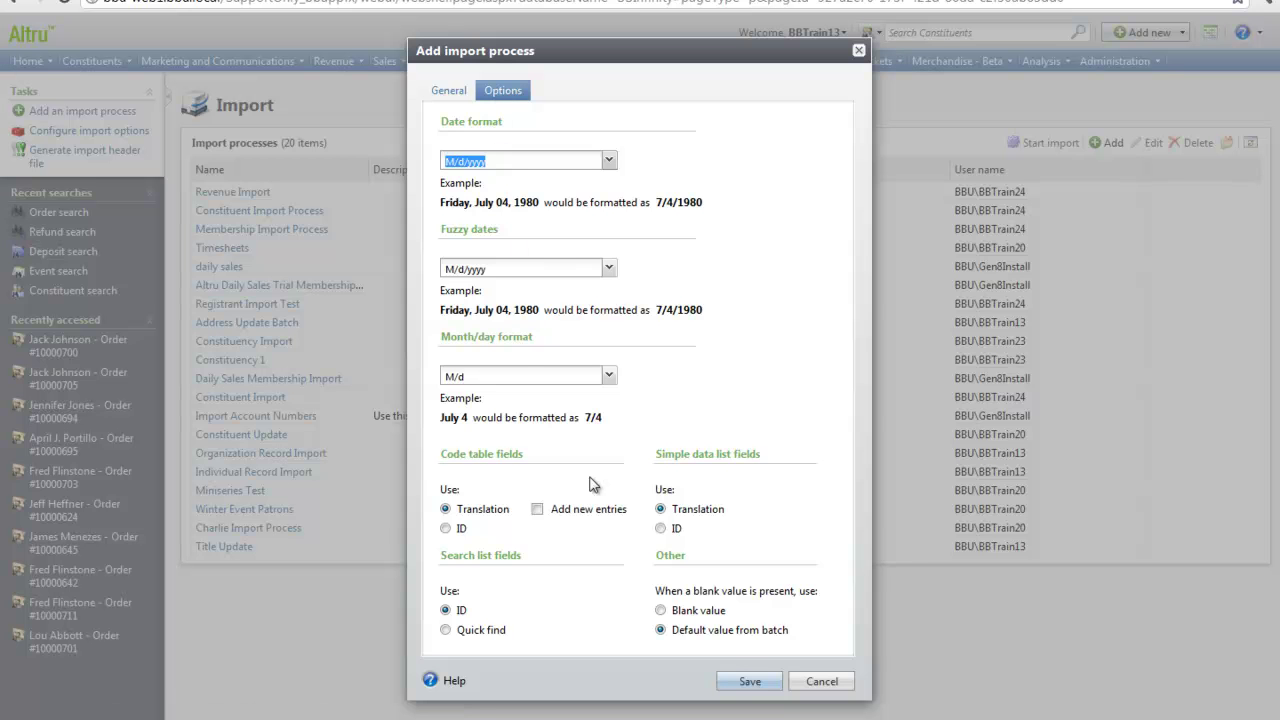
- Save and run the Constituent Batch Basic-NEW import, then open resulting batch 16 in batch entry
click(750, 682)
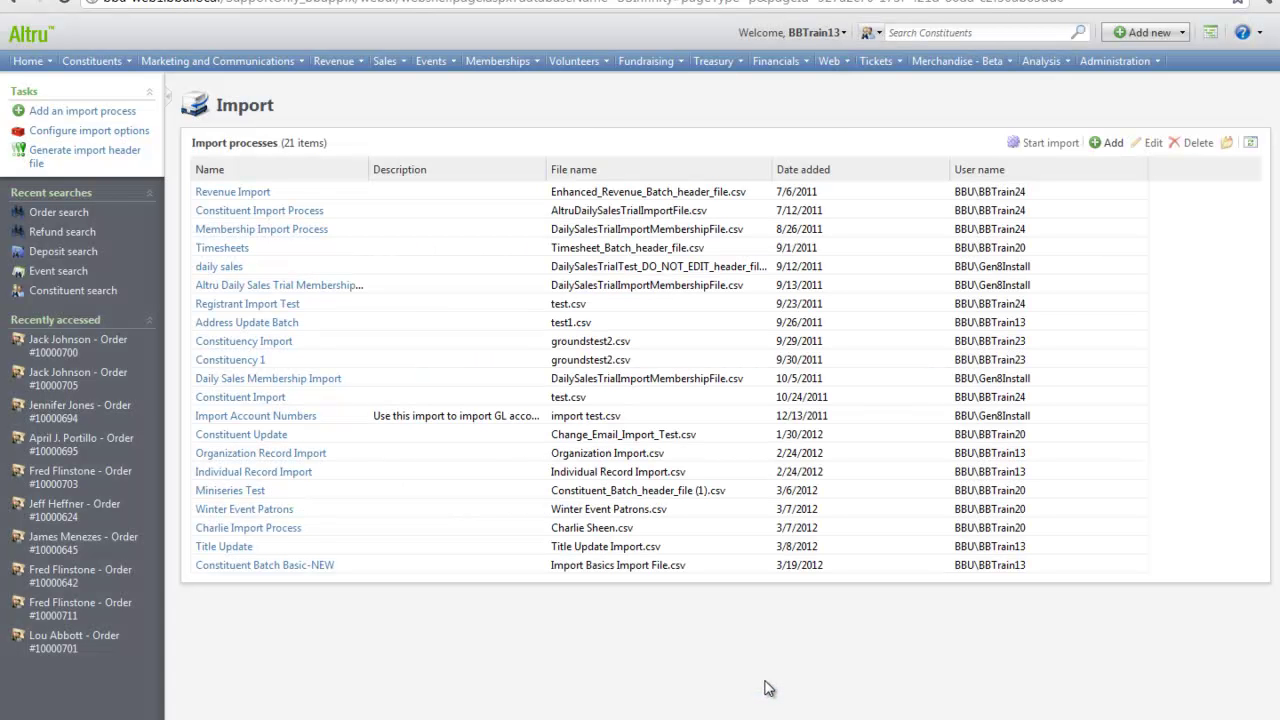
click(660, 565)
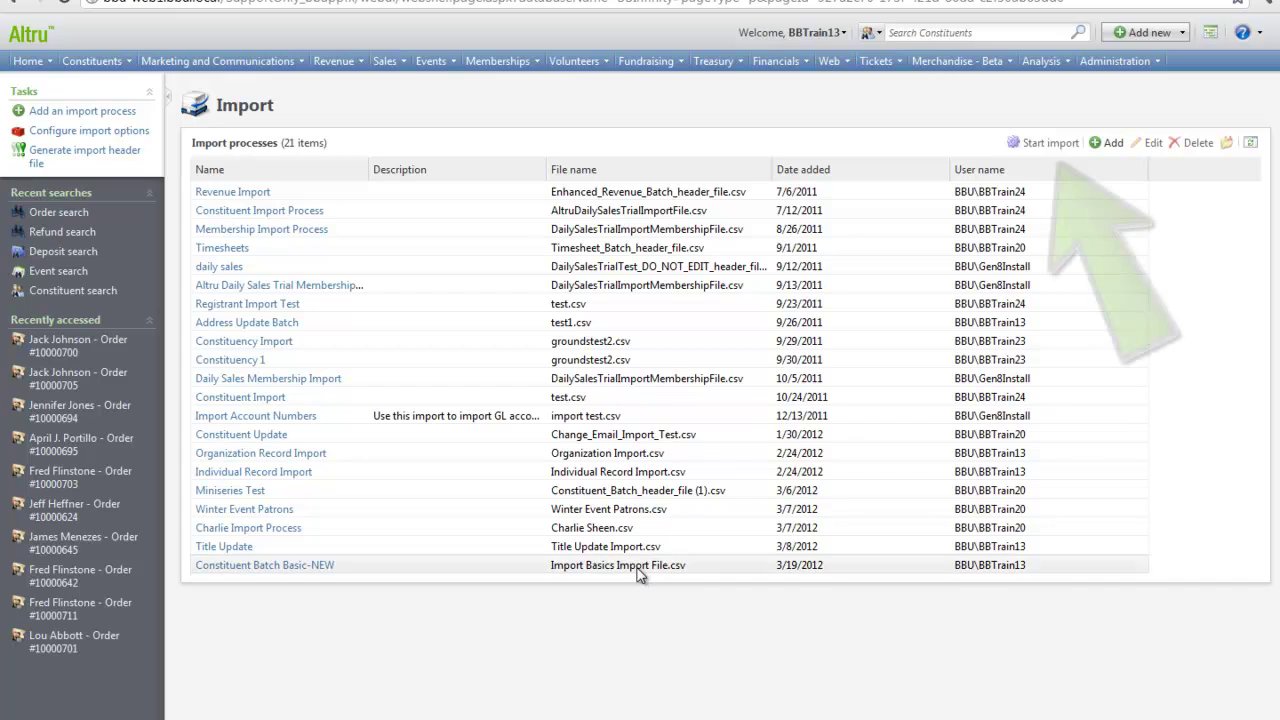
click(1040, 142)
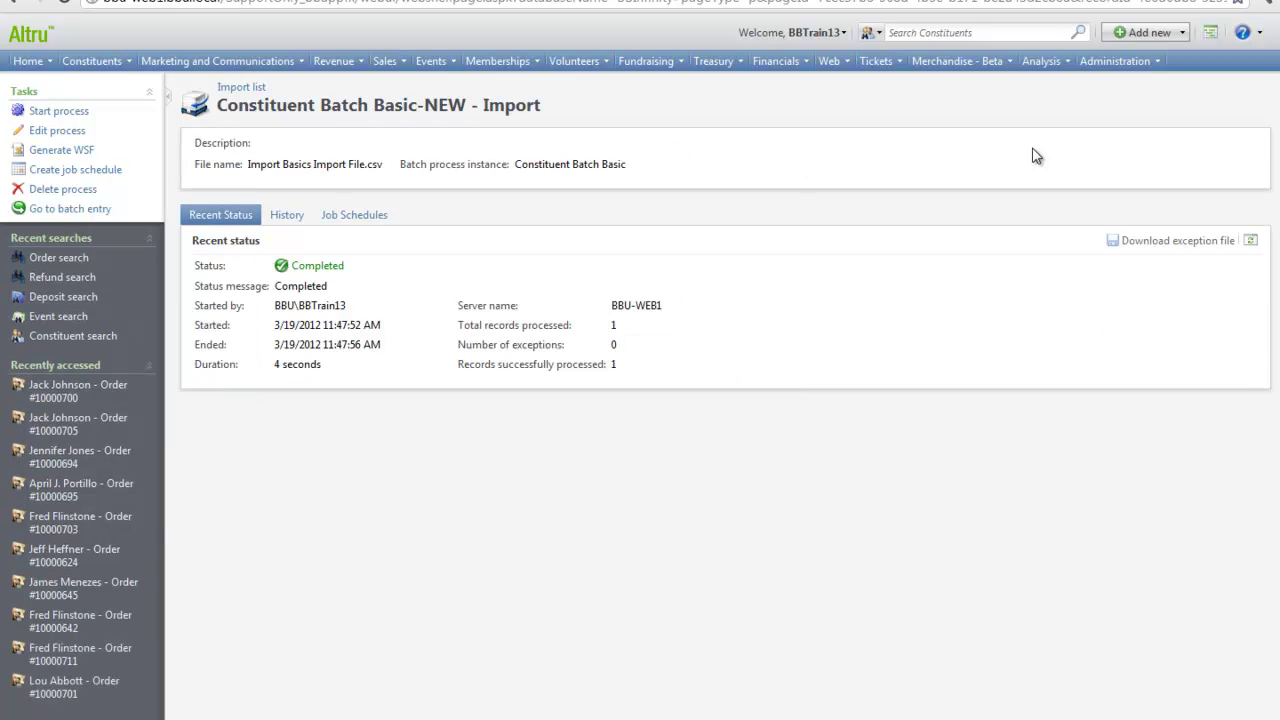
click(101, 209)
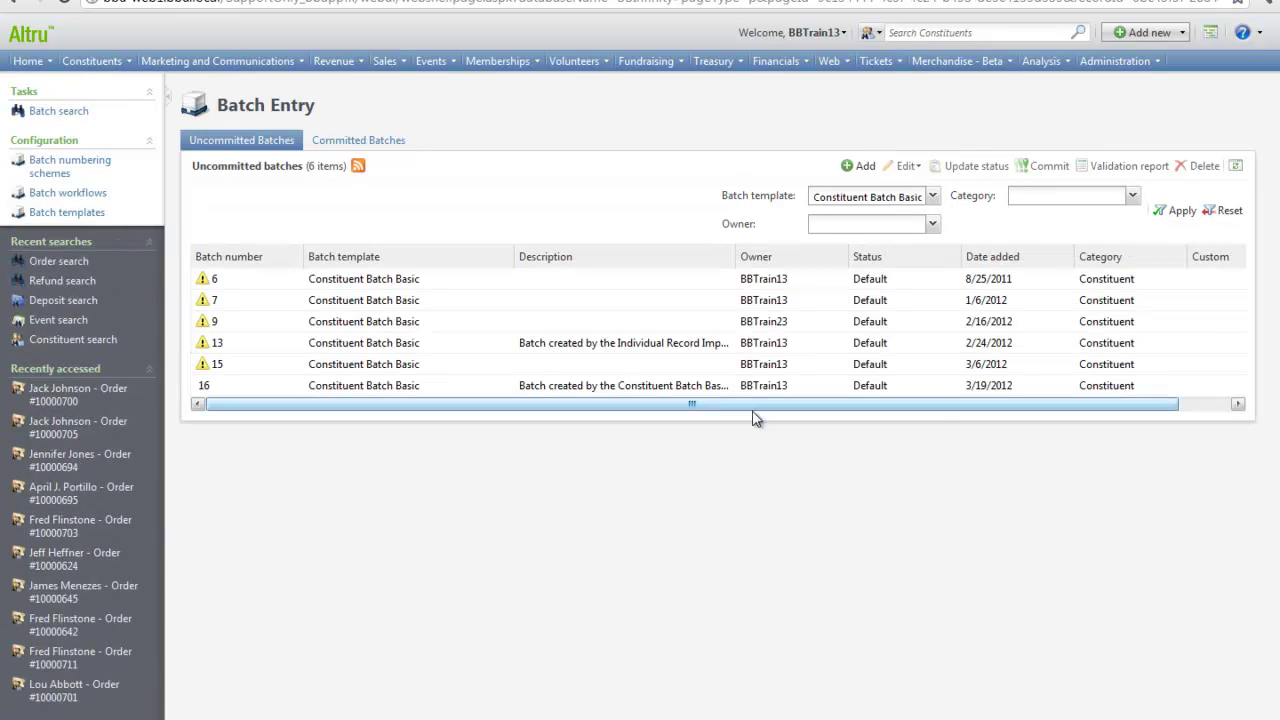
click(689, 390)
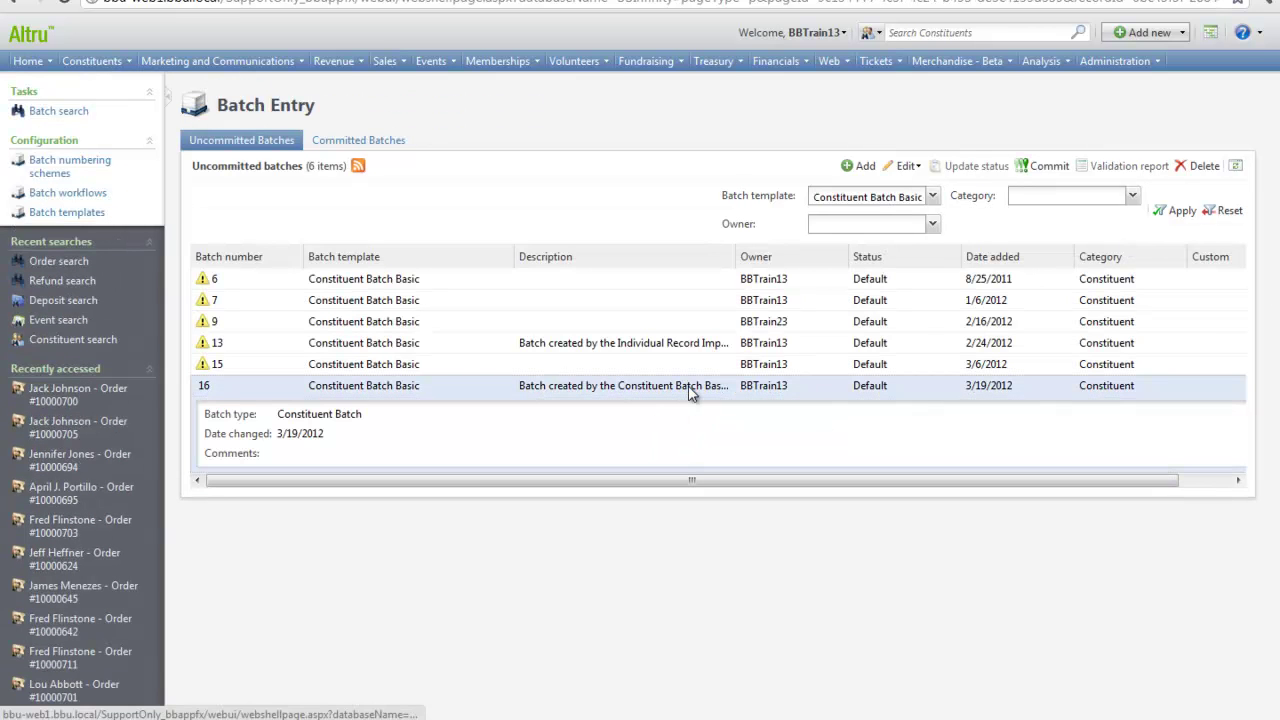
- Review batch 16's rows, save and close it, then start its commit
click(903, 166)
click(890, 191)
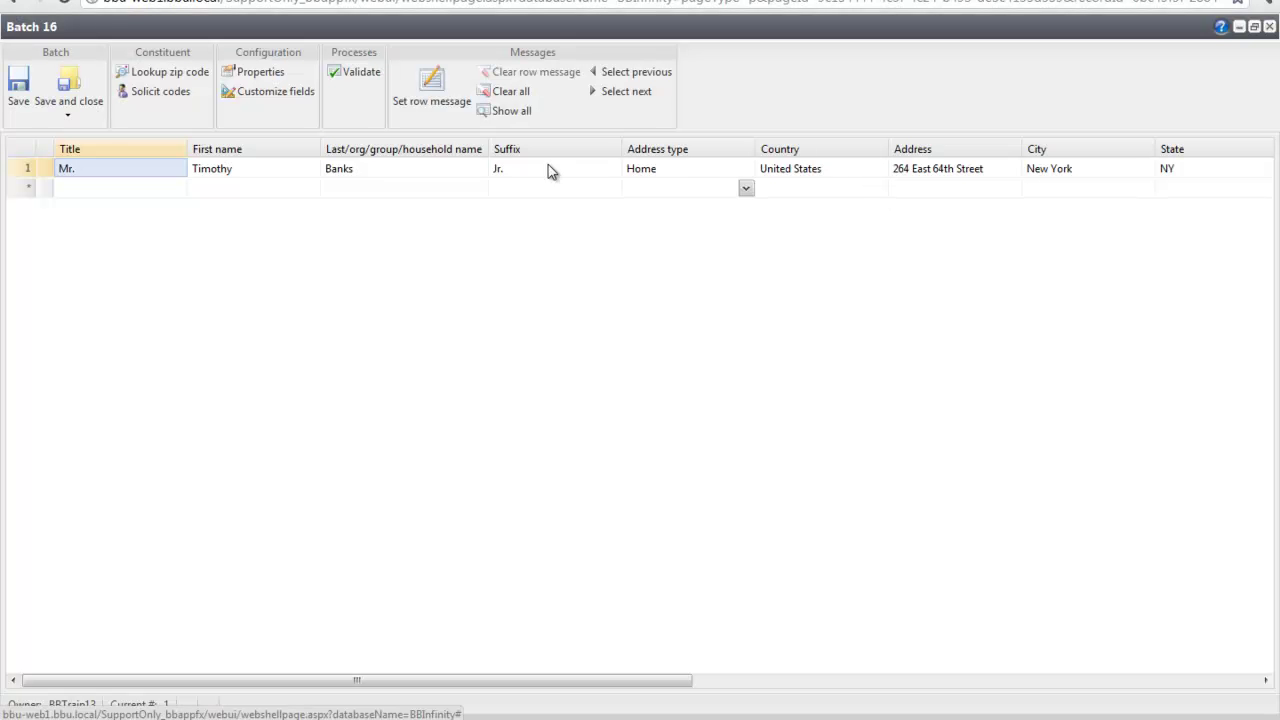
click(92, 88)
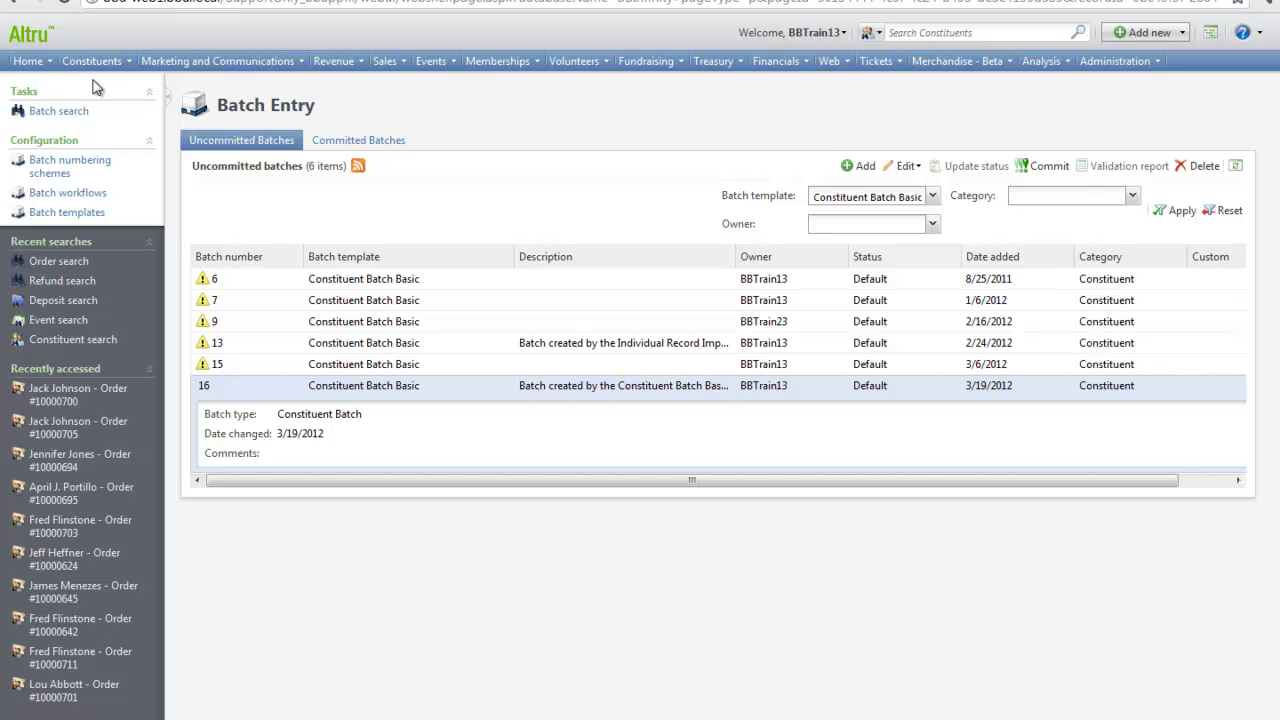
click(1049, 168)
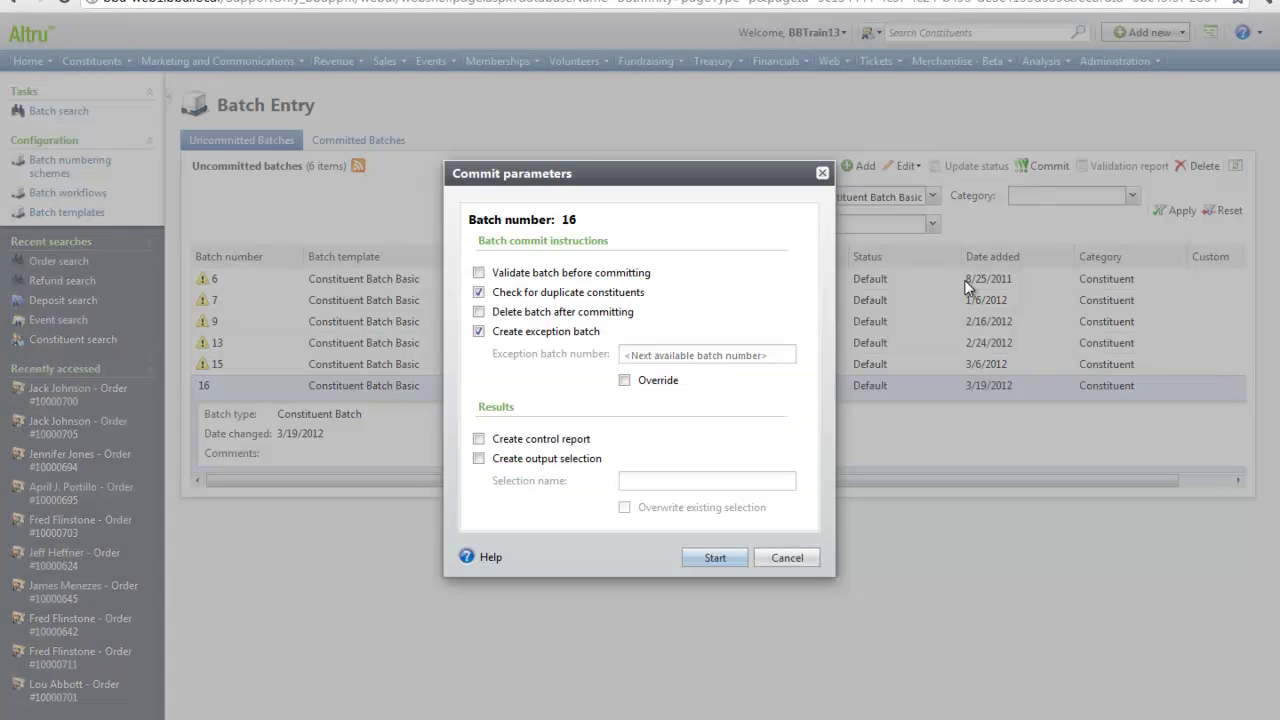
click(716, 558)
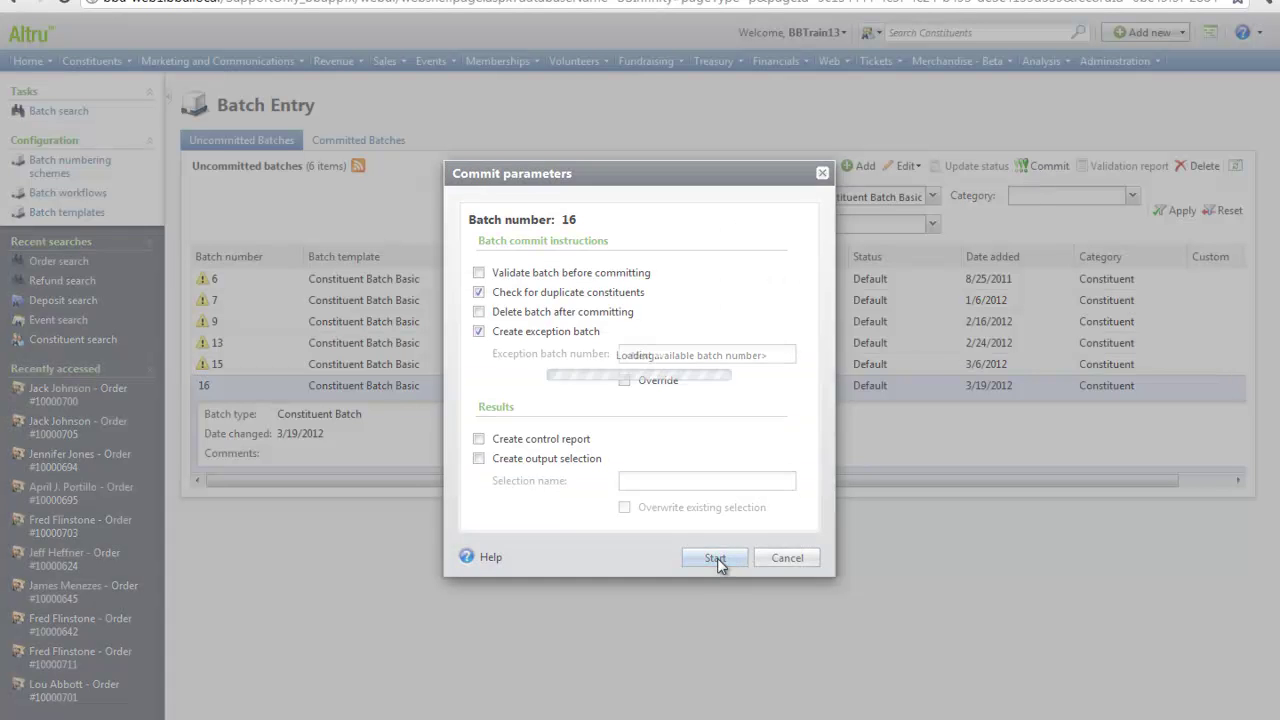